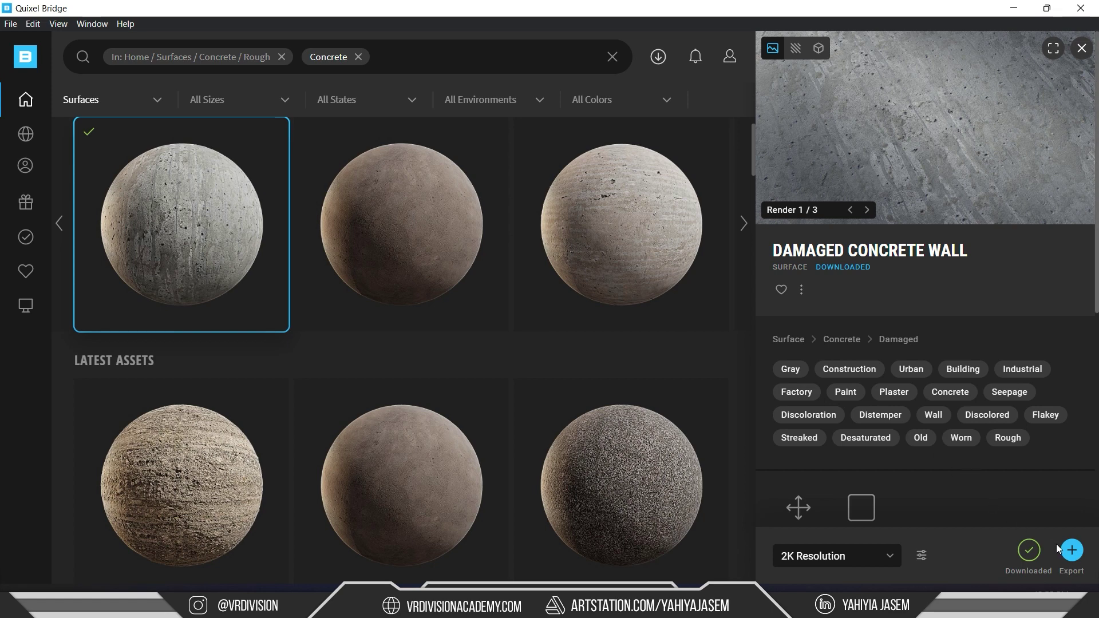
- Try exporting Damaged Concrete Wall to Blender (fails with a port 28888 error), then minimize Bridge
click(1071, 554)
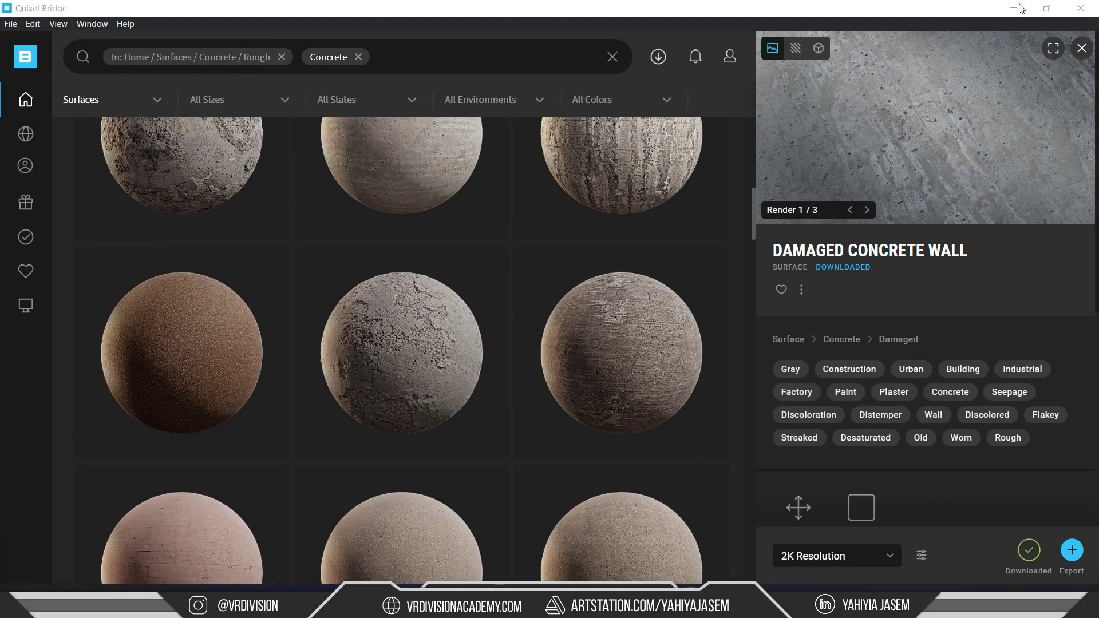
click(1019, 7)
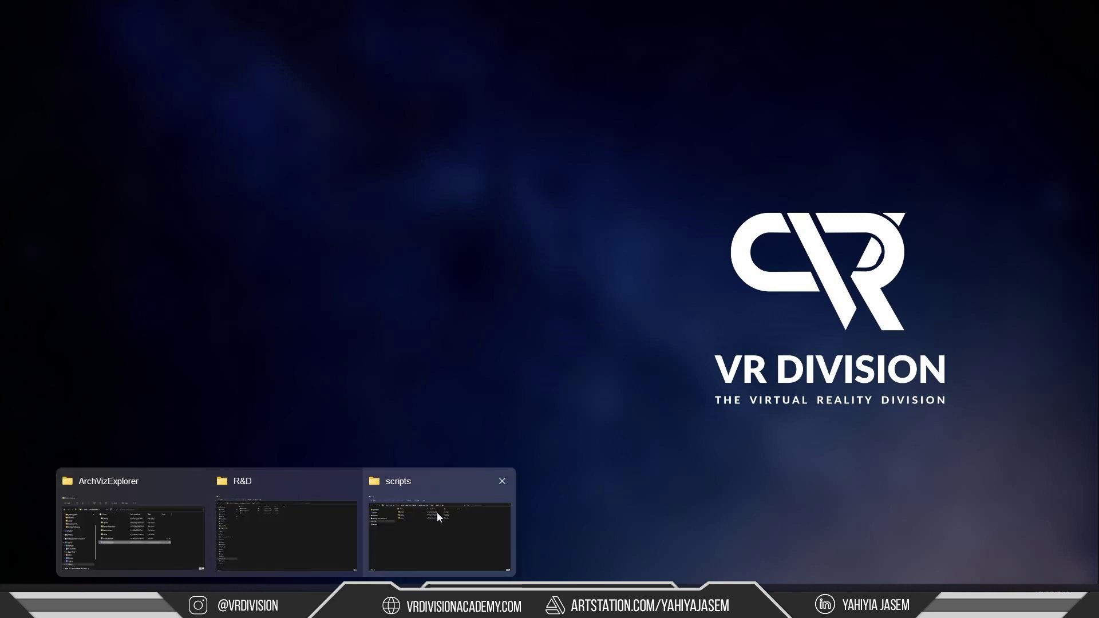
- Bring back the scripts Explorer window and go up to the Blender version folders
click(432, 512)
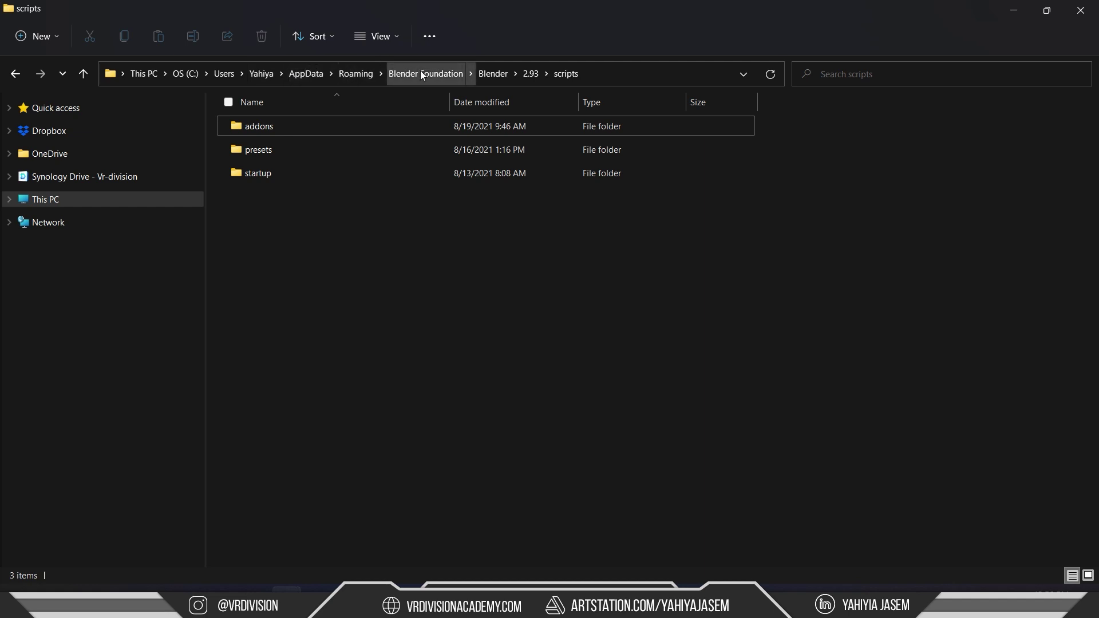
click(491, 73)
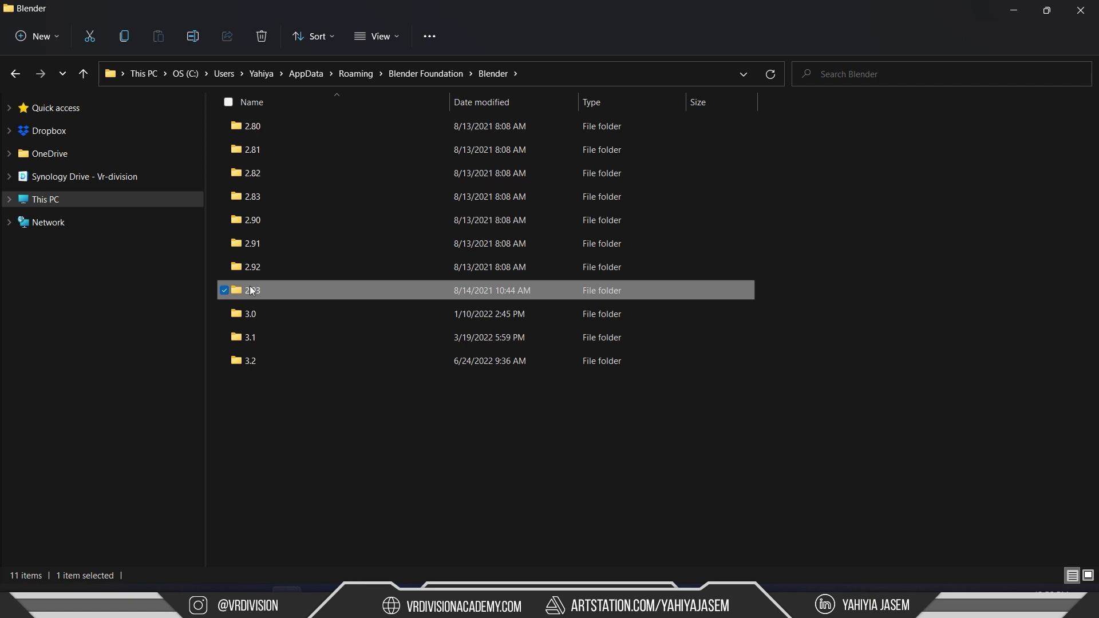
click(420, 436)
click(296, 358)
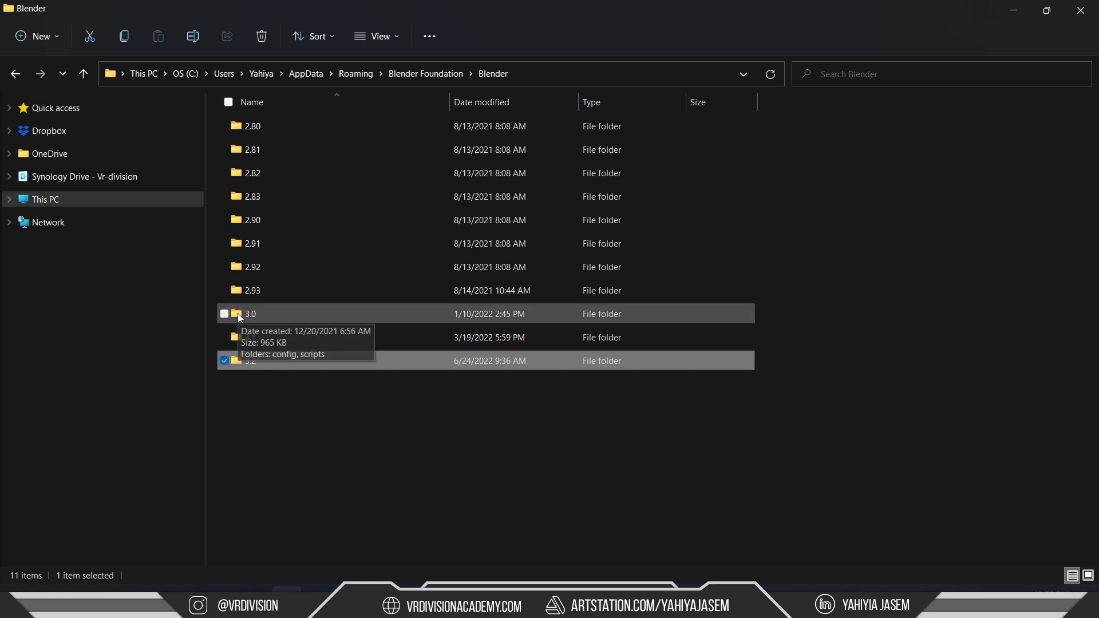
- Check the 3.0 scripts addons folder, which holds only EdgeFlow, and return to the version list
double_click(254, 310)
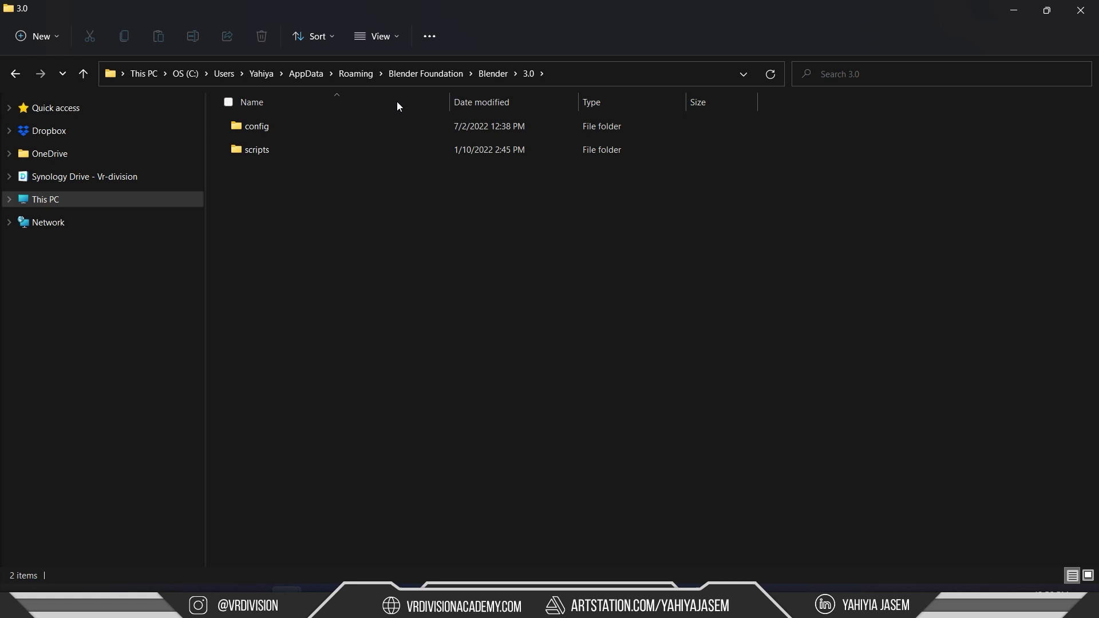
double_click(267, 150)
double_click(267, 150)
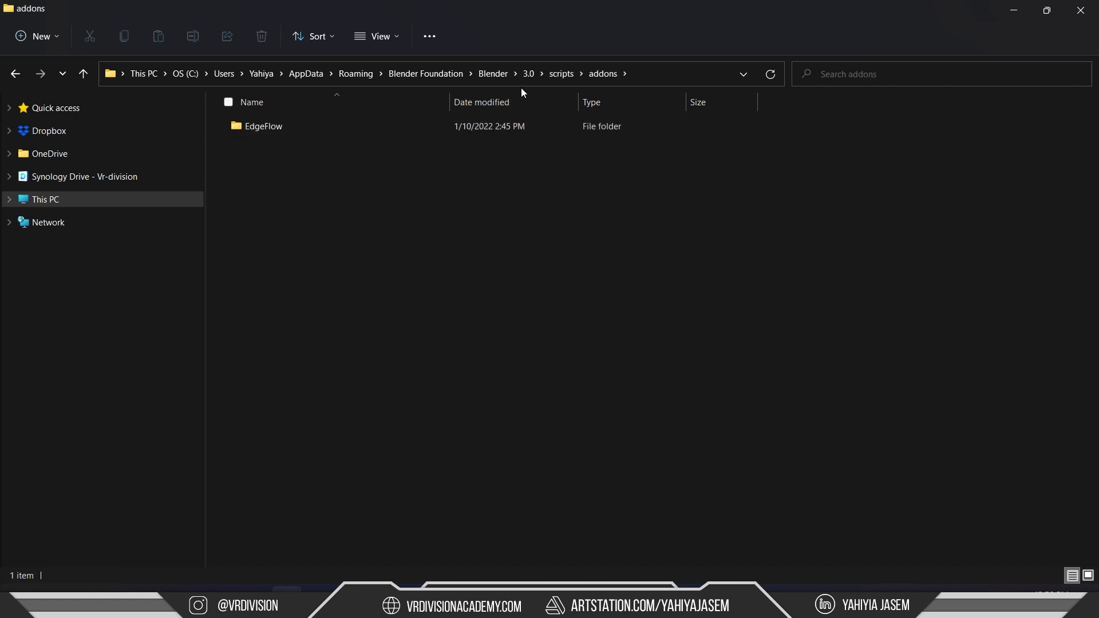
key(alt+Up)
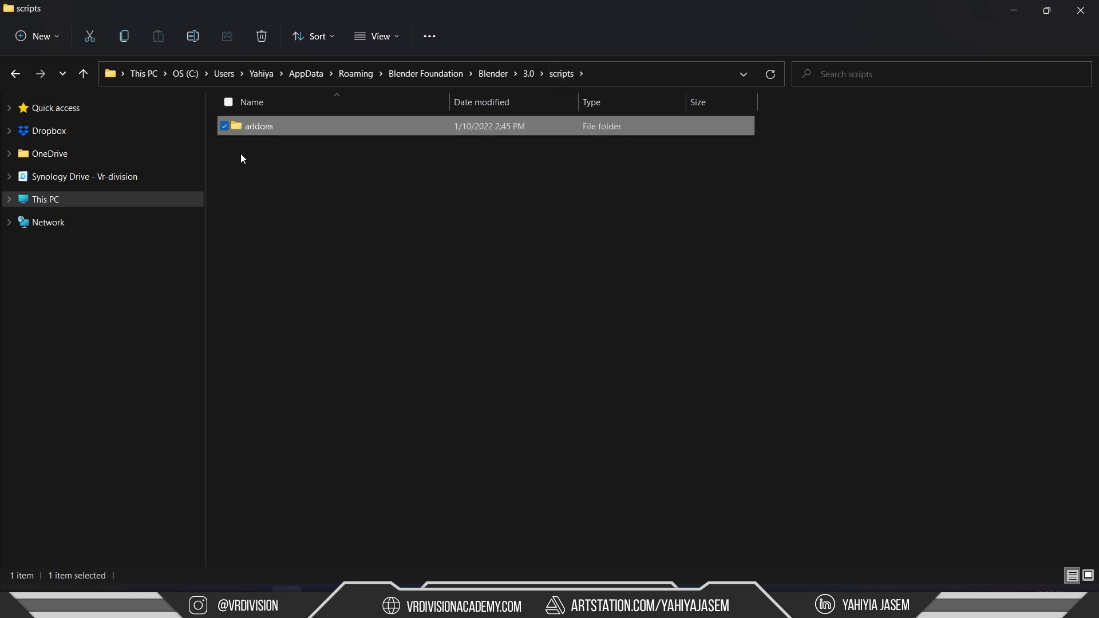
key(alt+Up)
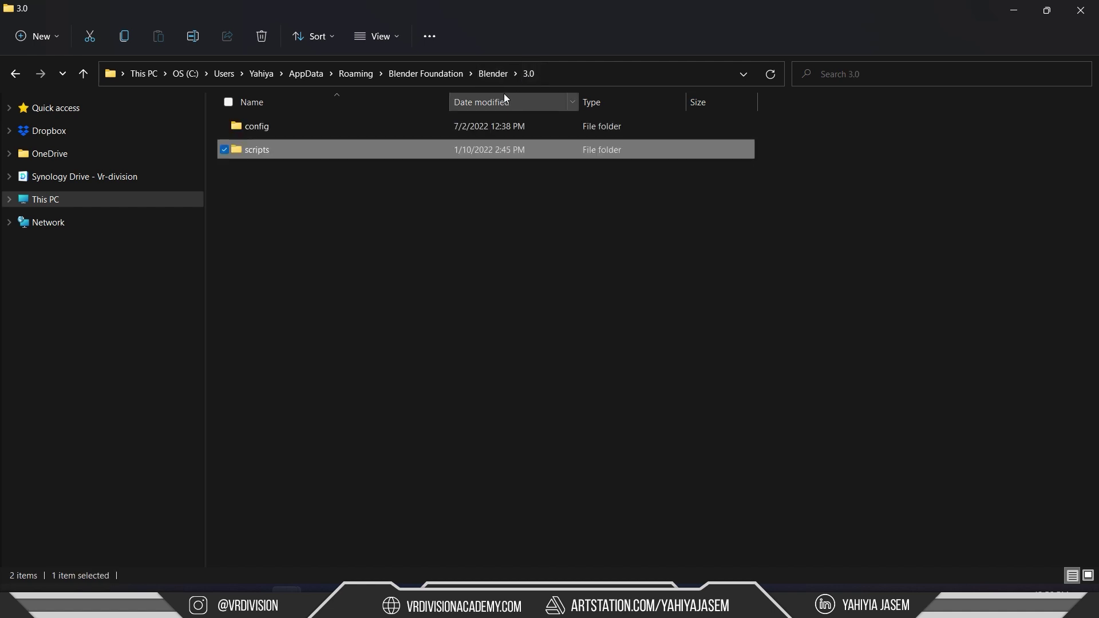
key(alt+Up)
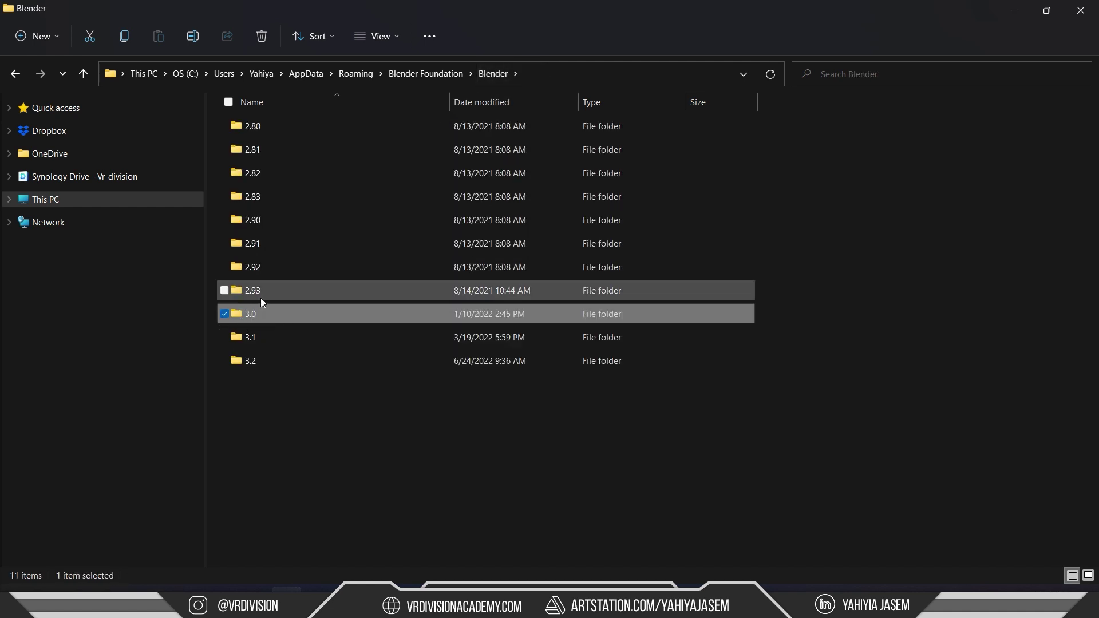
- Navigate into Blender 2.93's scripts folder
click(273, 290)
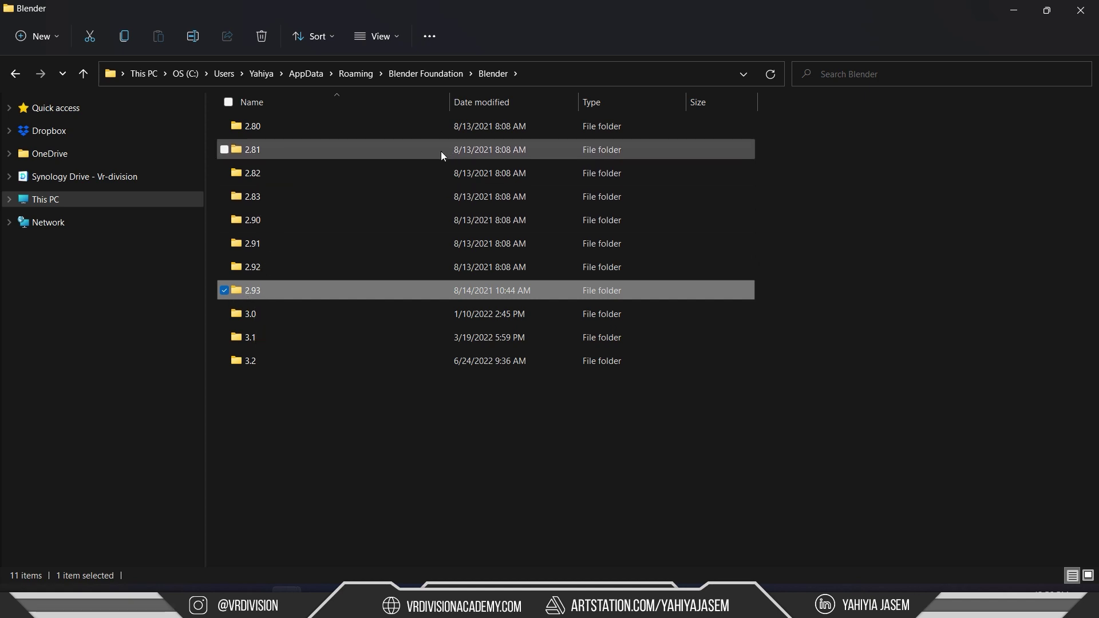
double_click(274, 290)
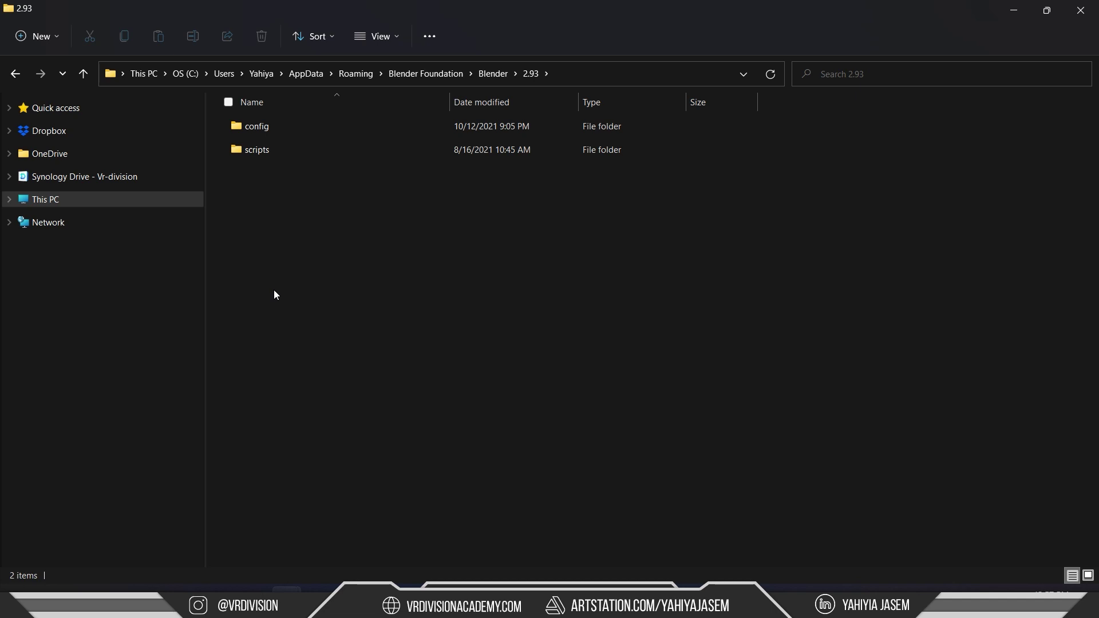
double_click(266, 149)
click(532, 74)
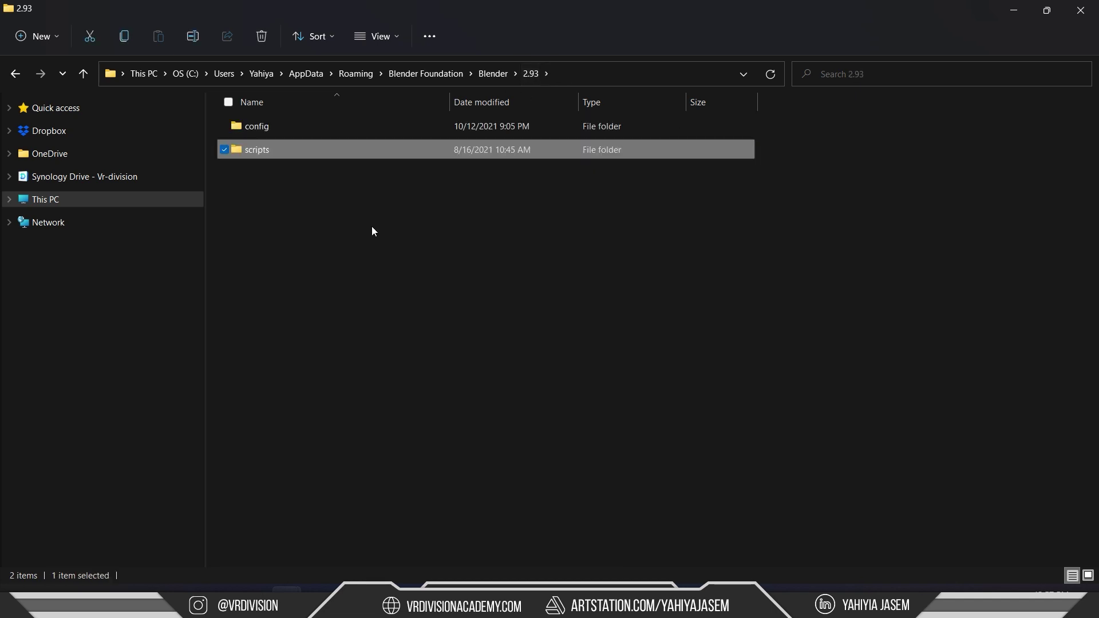
double_click(261, 151)
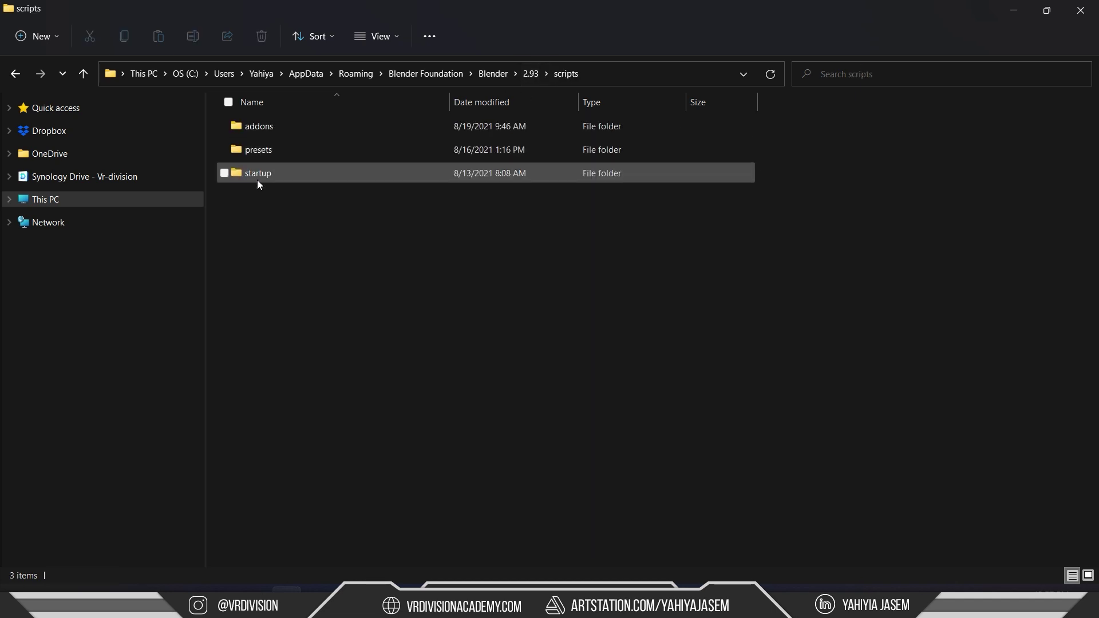
- Confirm the startup folder contains MSPlugin, then copy the startup folder
click(262, 173)
double_click(262, 172)
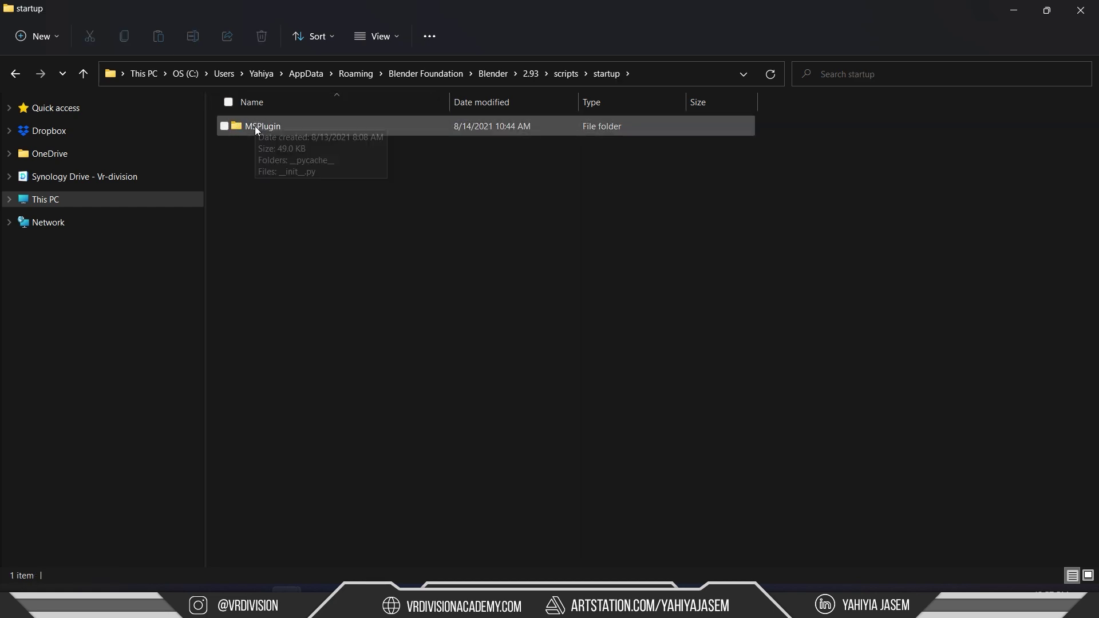
click(564, 74)
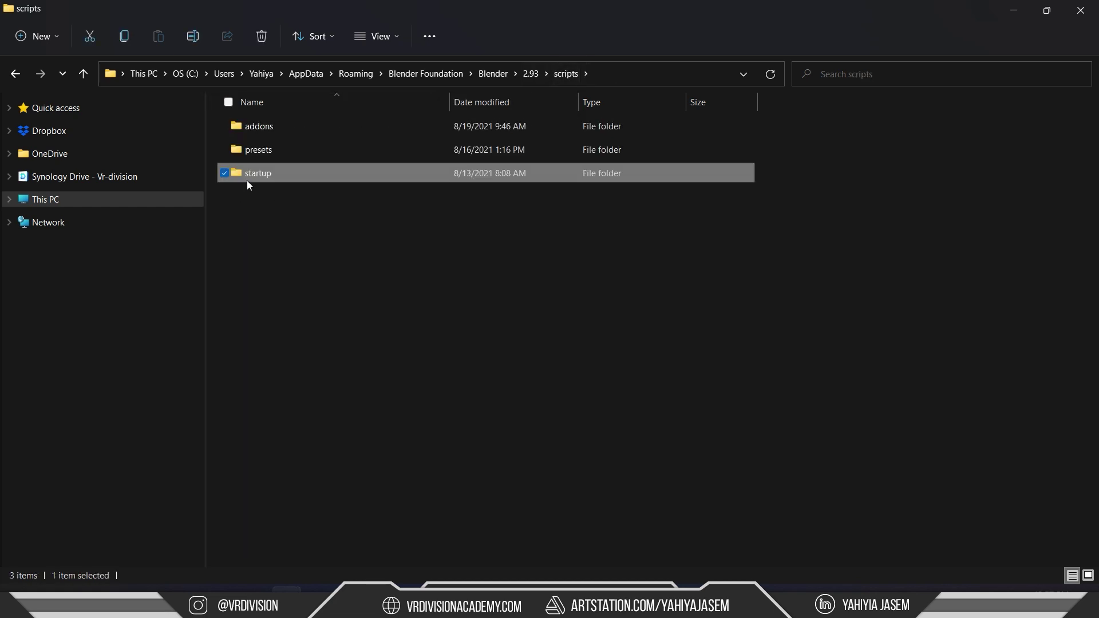
key(ctrl+c)
- In the 3.2 version folder, make a new 'Scripts' folder and paste the copied startup folder into it
click(493, 74)
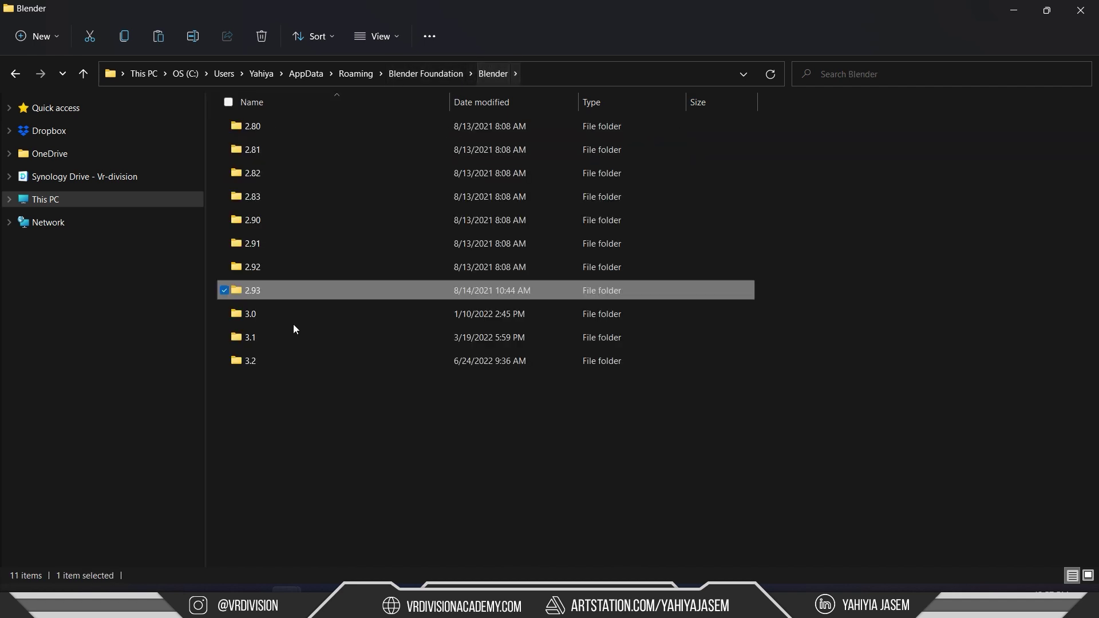
double_click(271, 357)
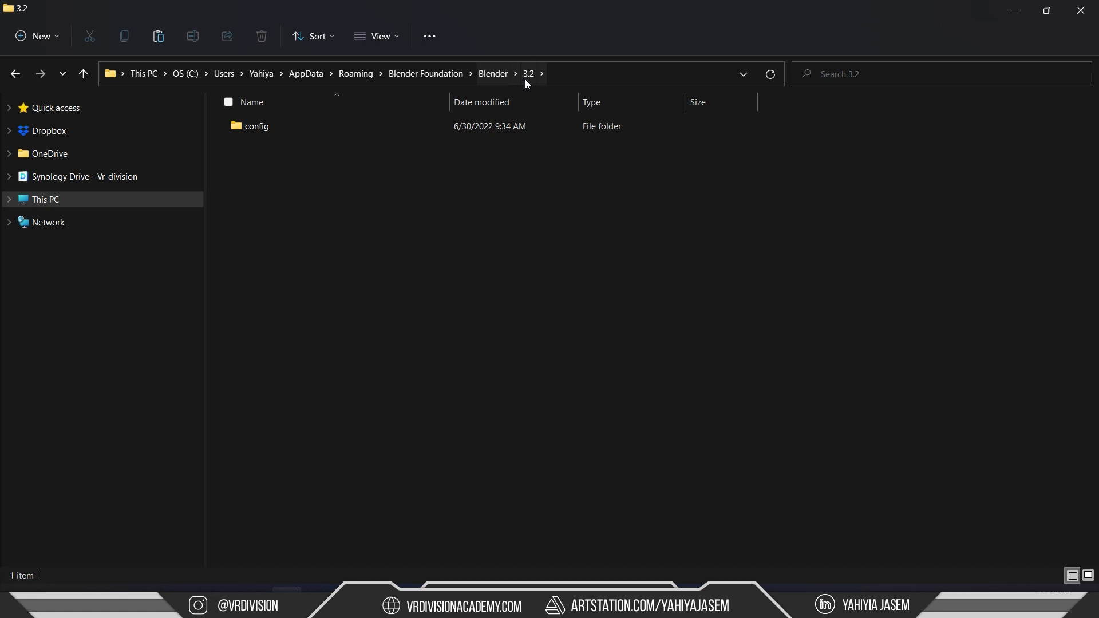
right_click(340, 166)
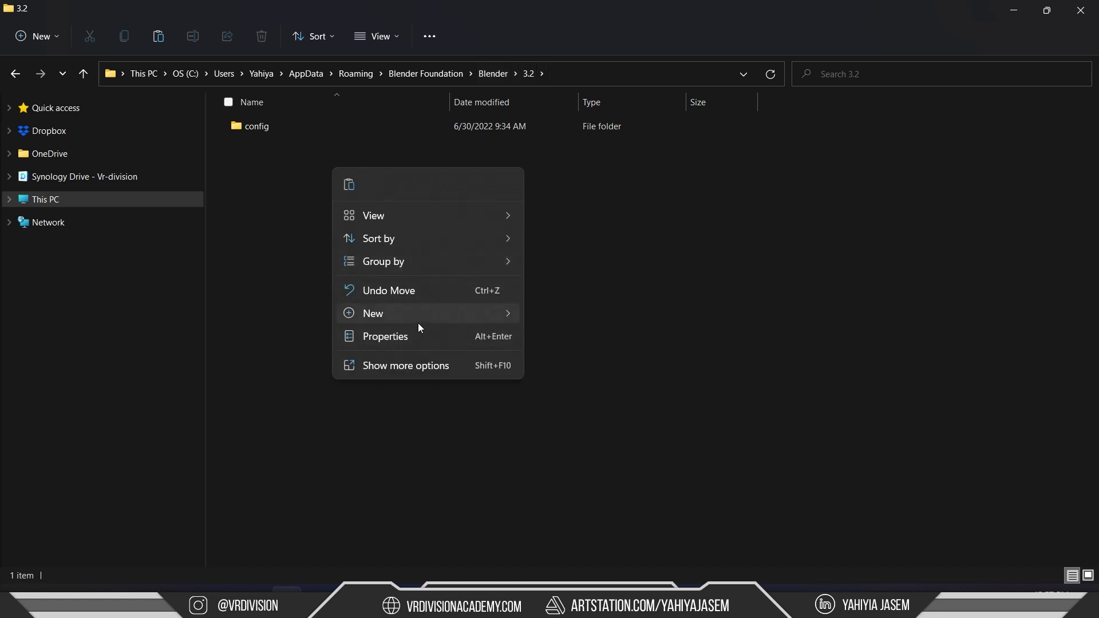
mouse_move(372, 314)
click(545, 37)
text(Scripts)
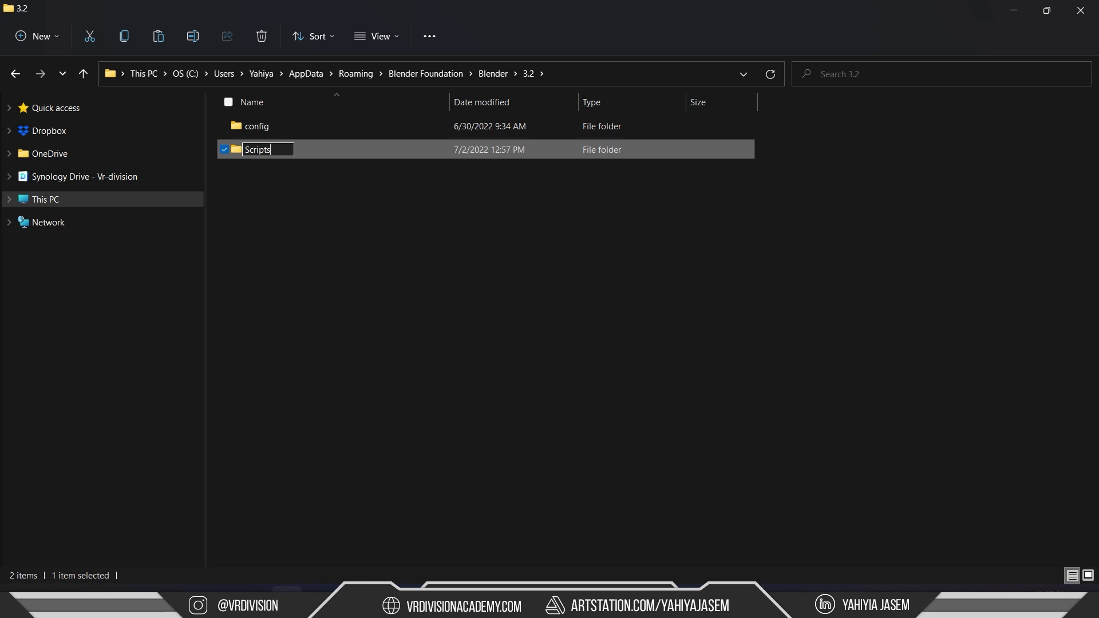
key(Return)
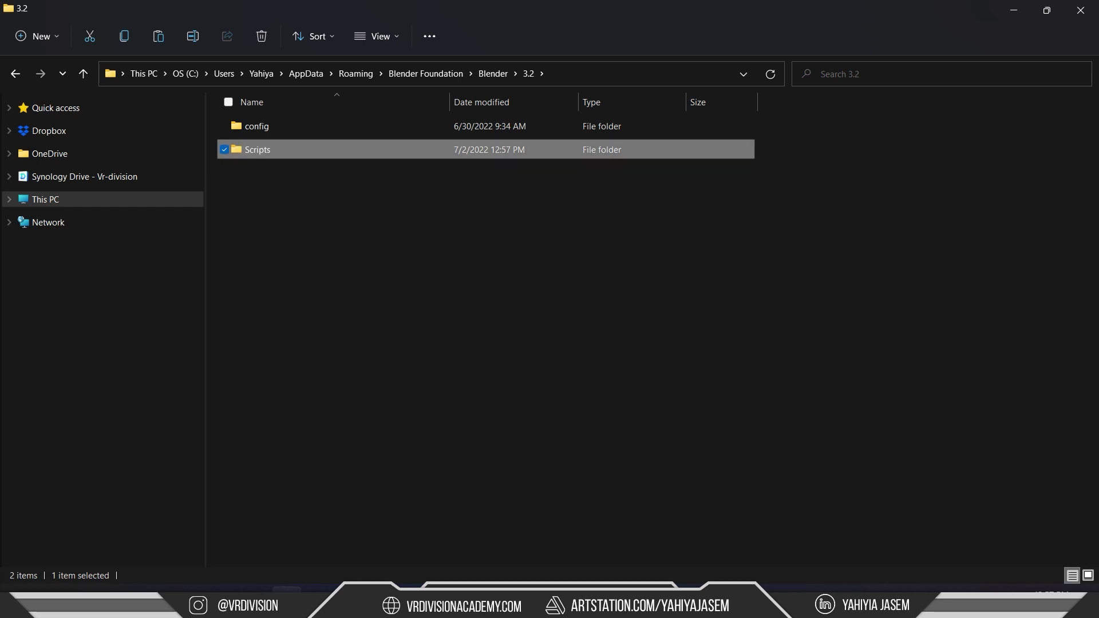
key(Return)
key(ctrl+v)
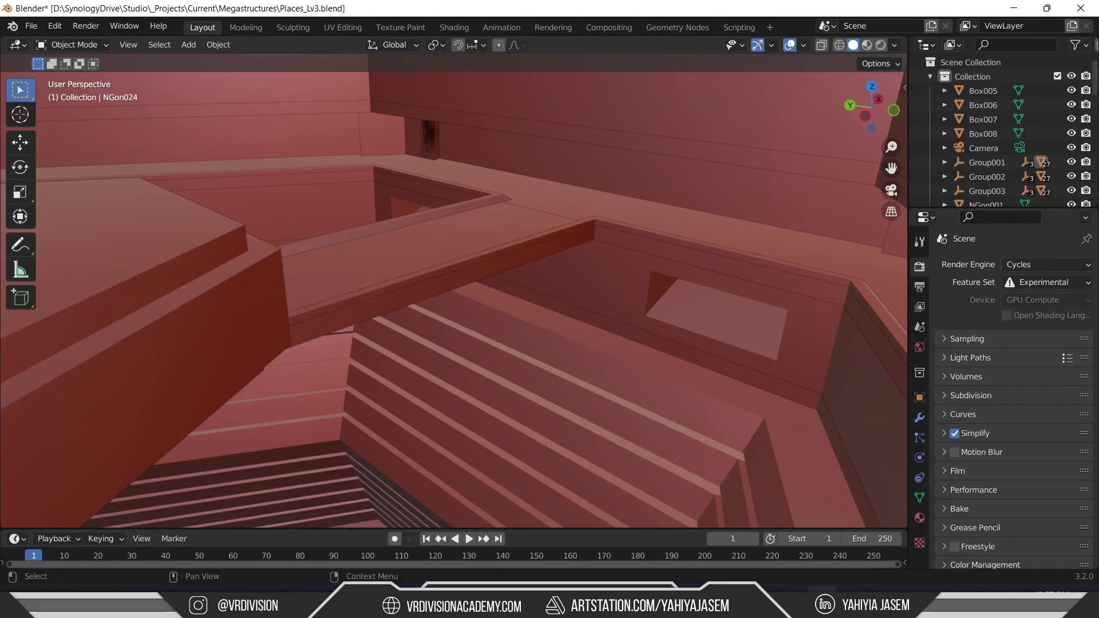
- Quit Blender without saving and relaunch it from Start search
click(1080, 8)
click(575, 324)
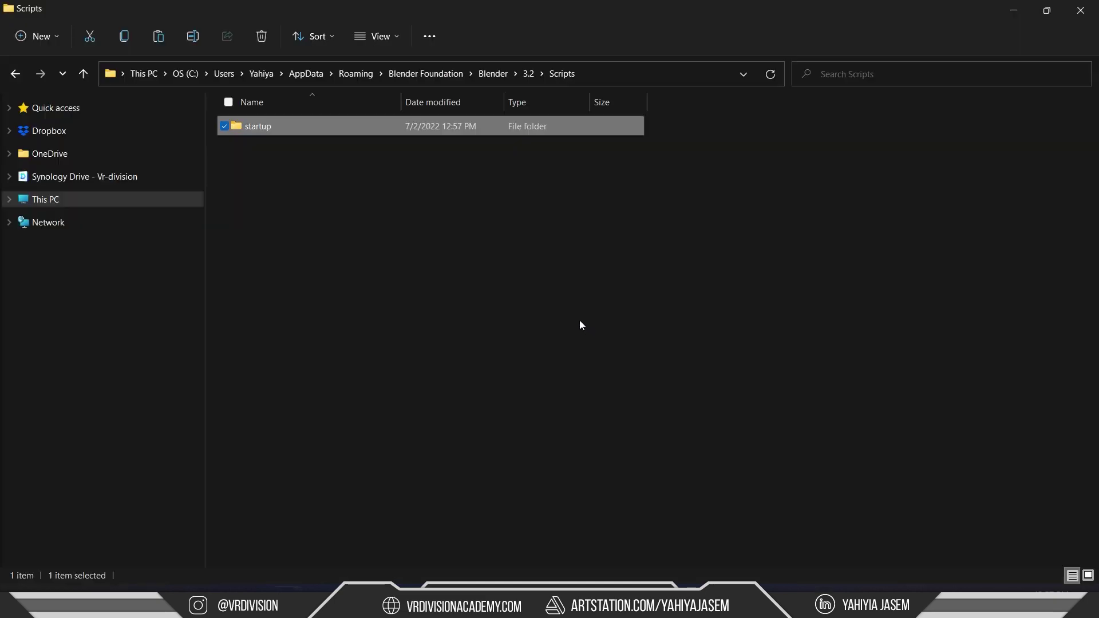
key(super)
text(stea)
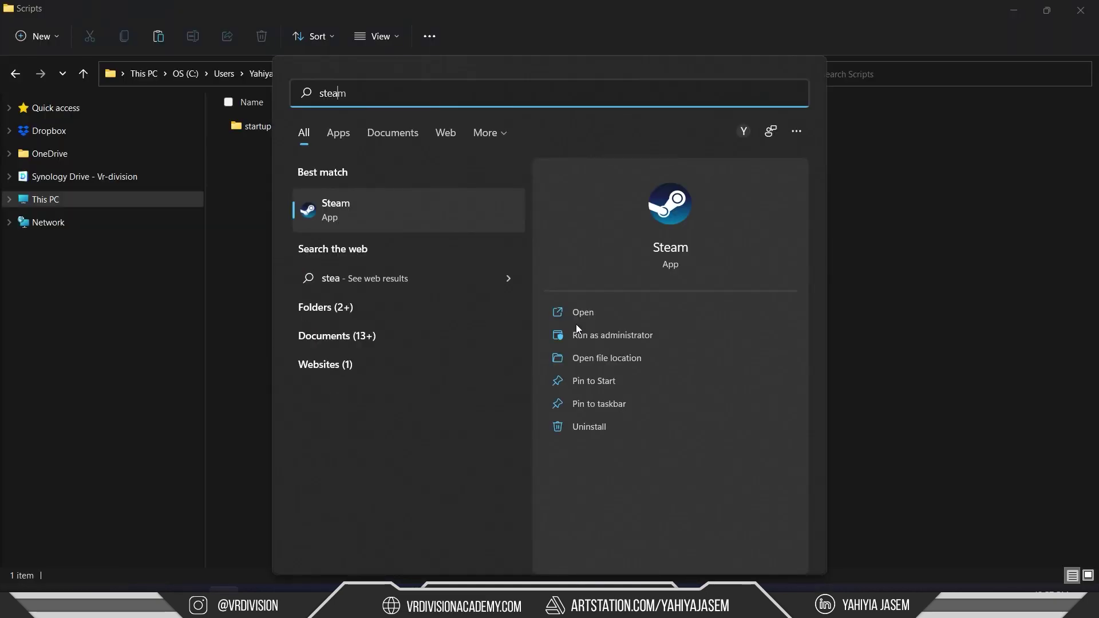
text(ble)
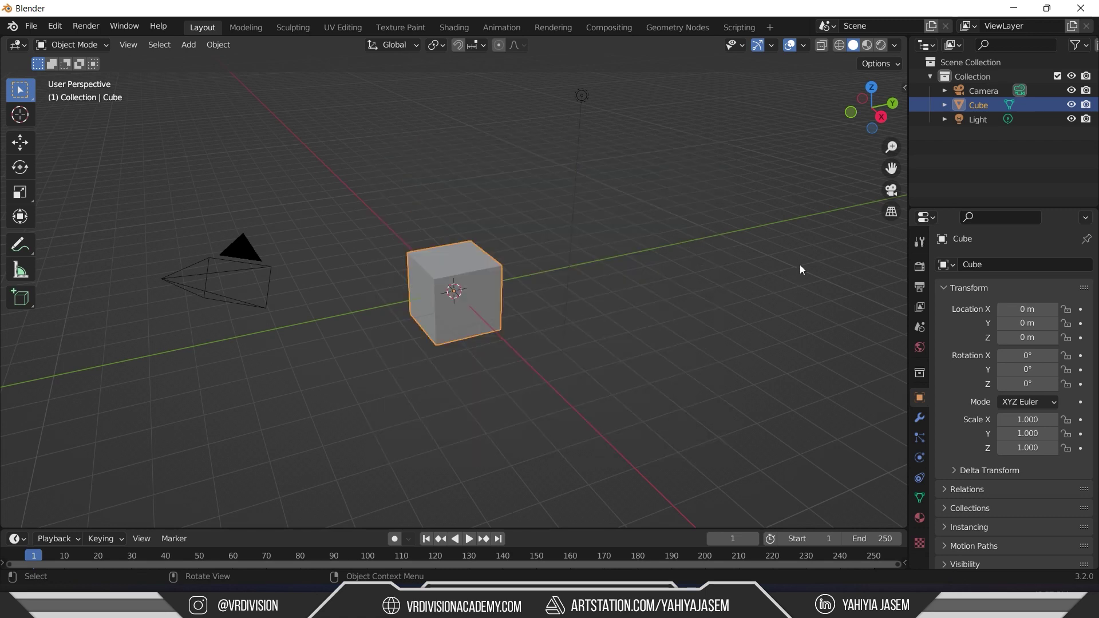
- Delete and restore the default cube, then export Damaged Concrete Wall from Bridge successfully
click(414, 376)
click(485, 277)
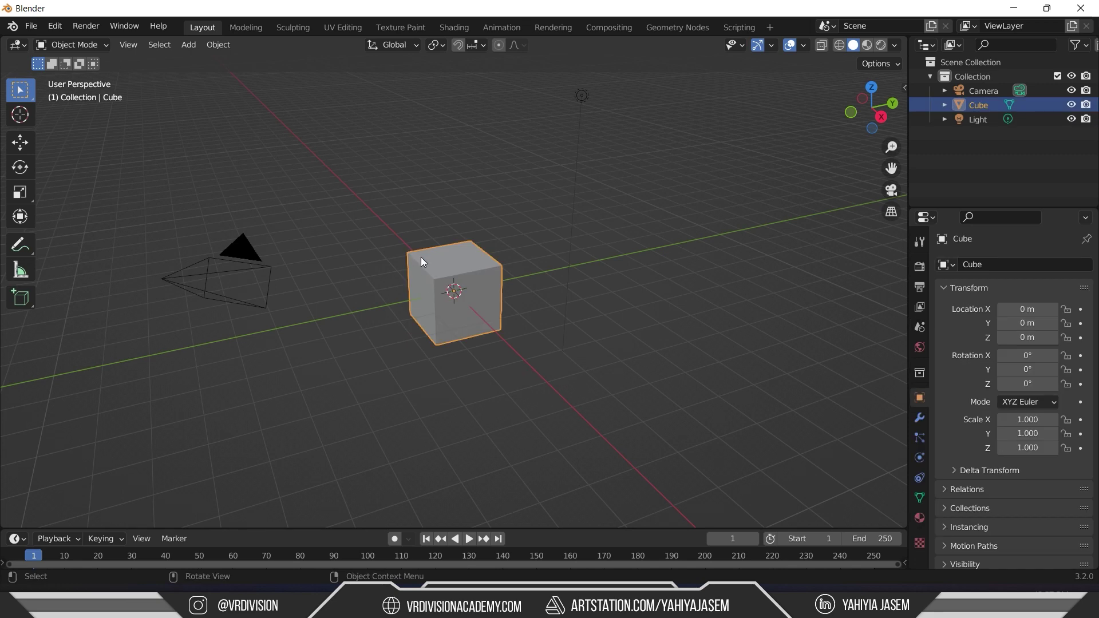
key(x)
click(462, 301)
key(ctrl+z)
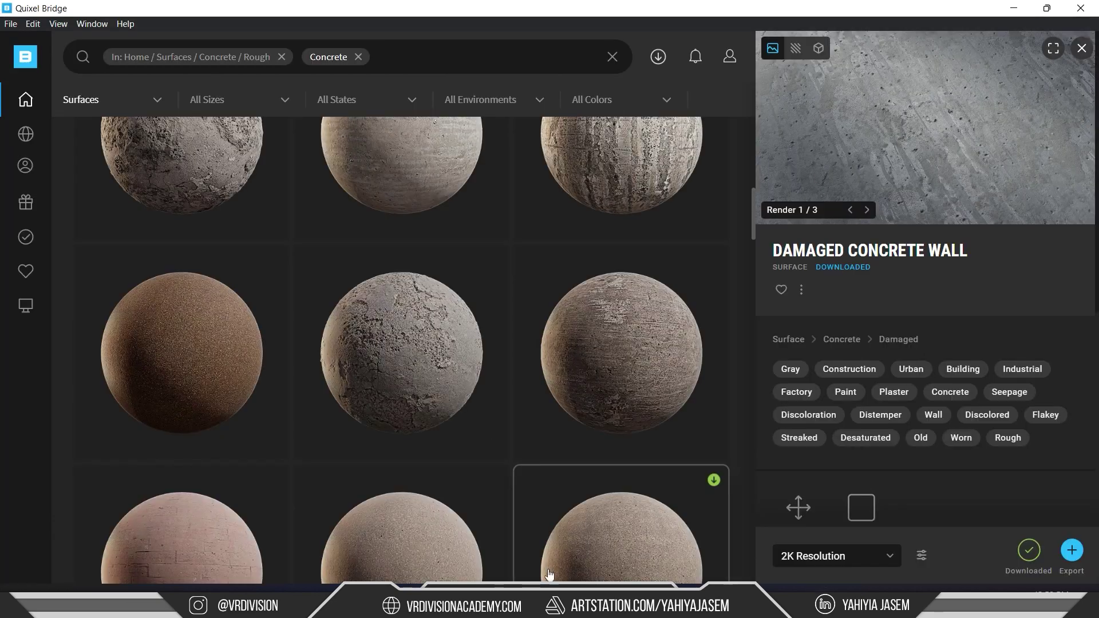
scroll(270, 344, up, 3)
scroll(280, 252, up, 3)
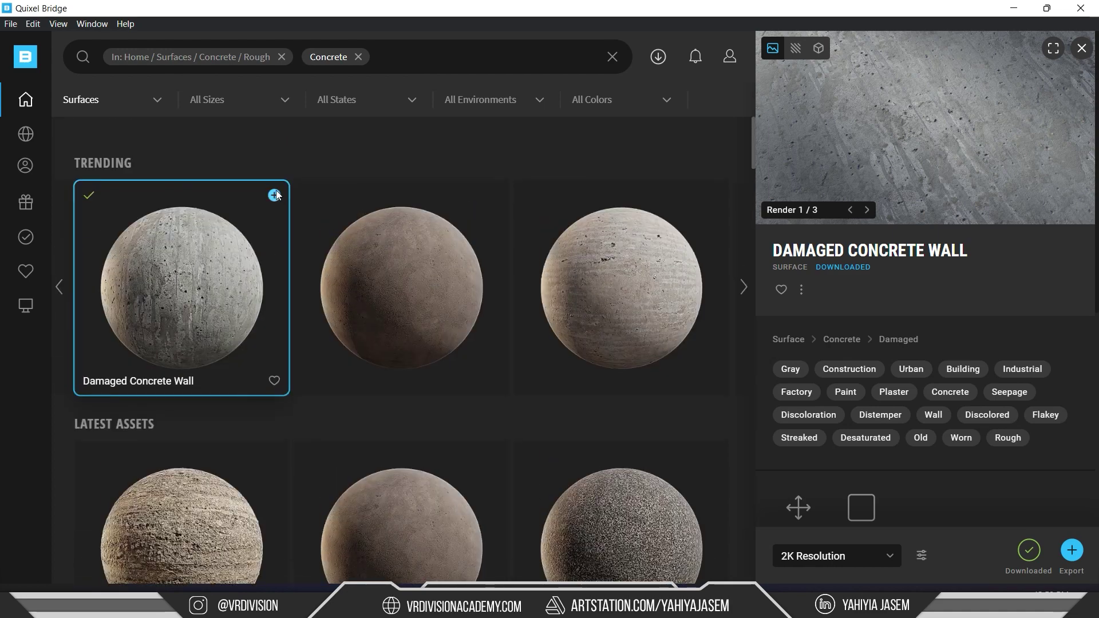
click(1072, 550)
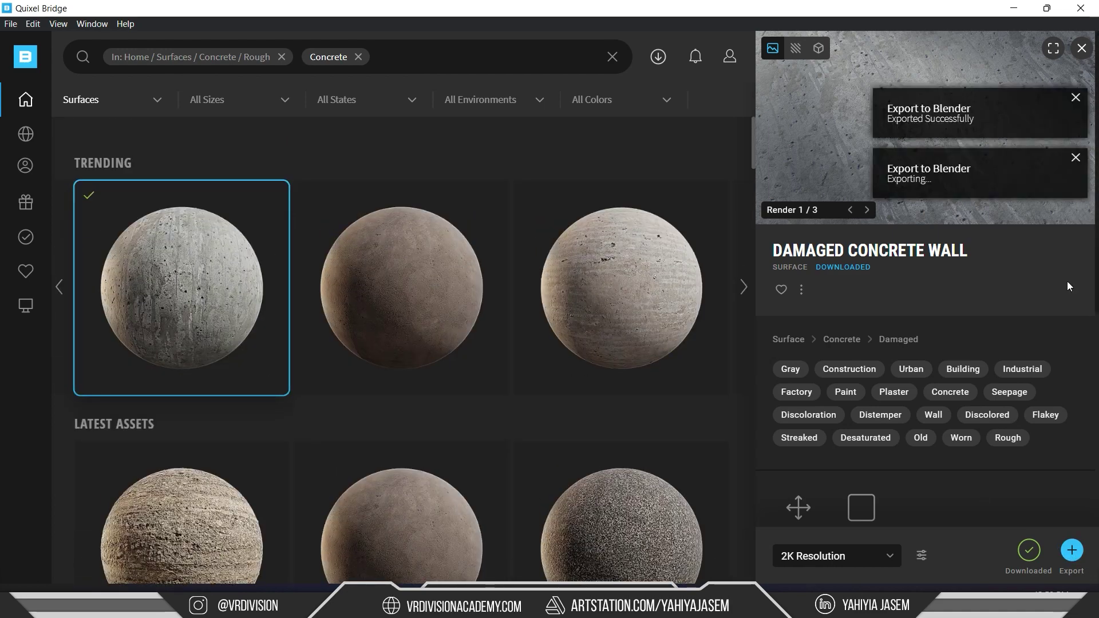
- In the Shading workspace, assign Damaged_Concrete_vdcnfcd to the cube and orbit to view it
click(1013, 12)
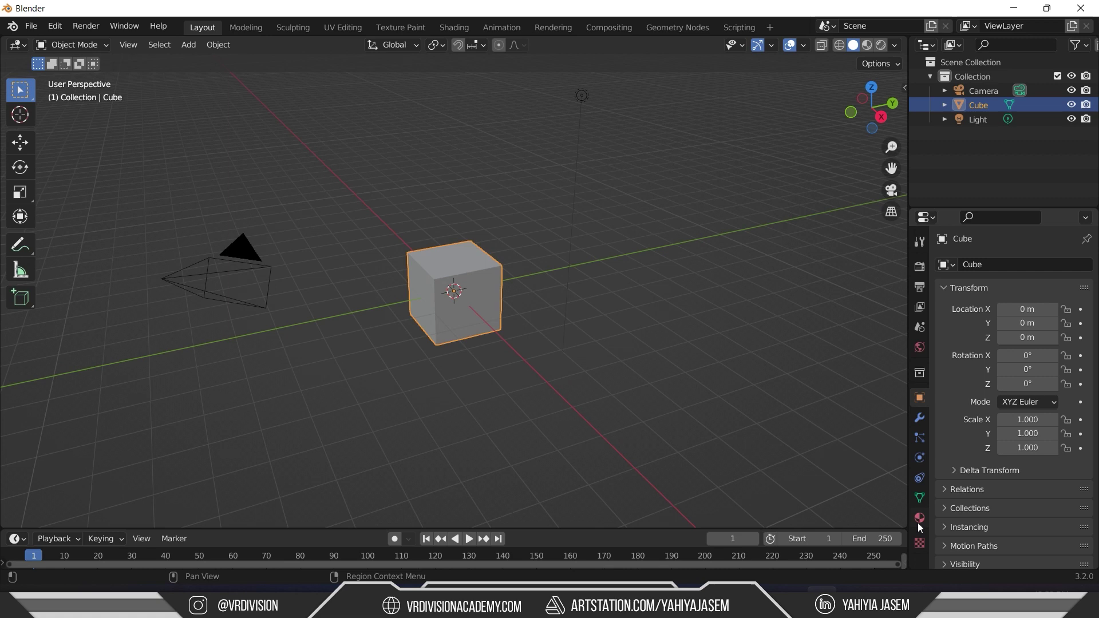
click(918, 523)
click(454, 27)
click(538, 349)
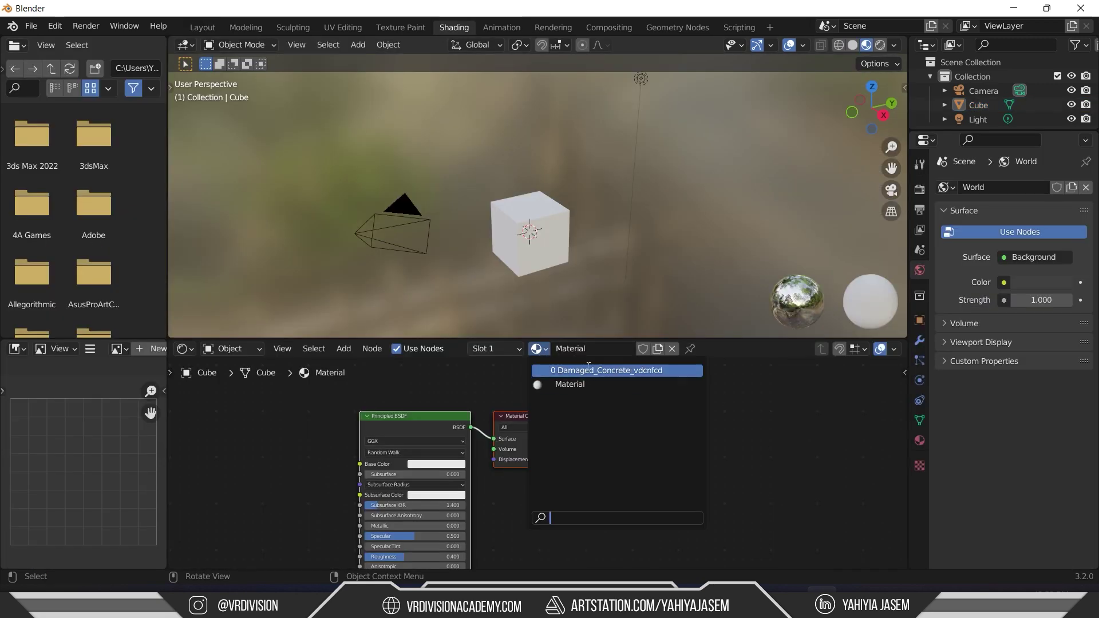
click(591, 371)
scroll(574, 184, up, 5)
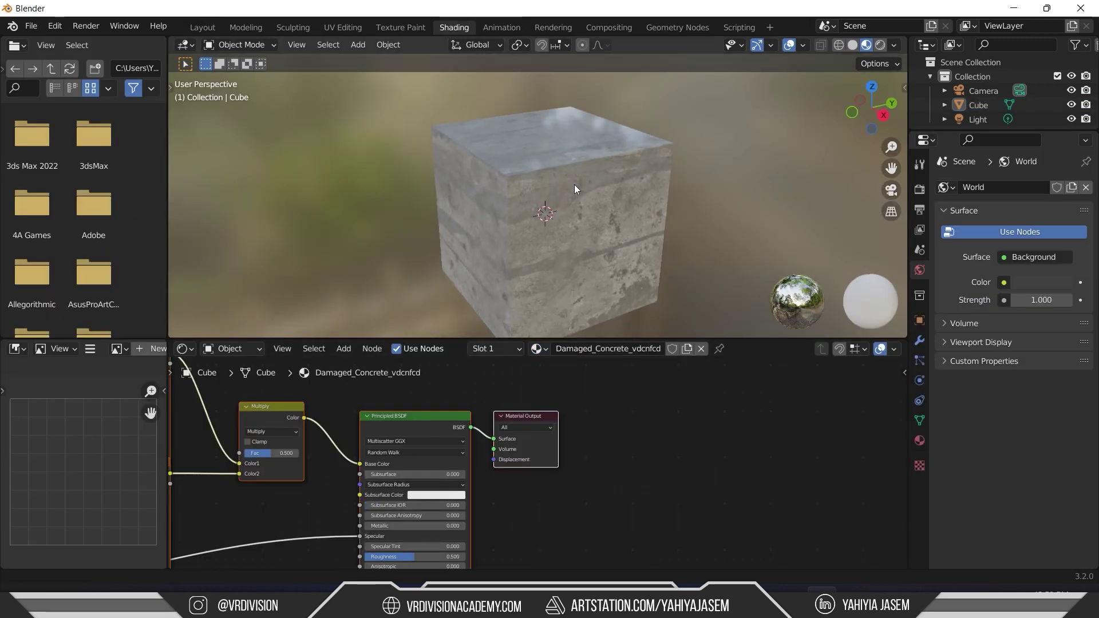
drag(659, 188, 608, 238)
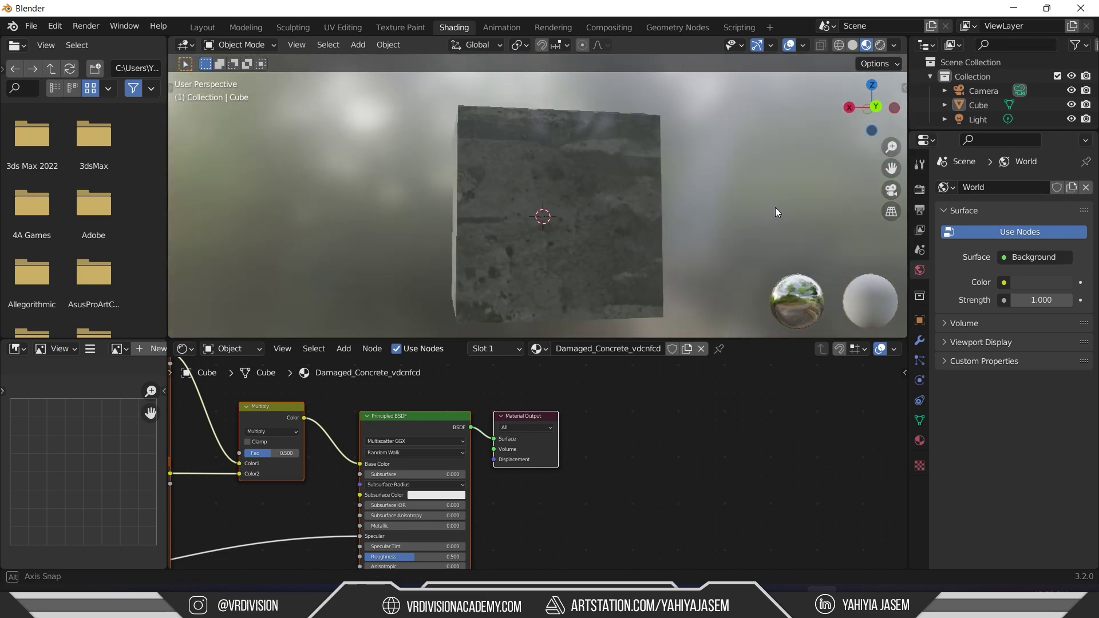